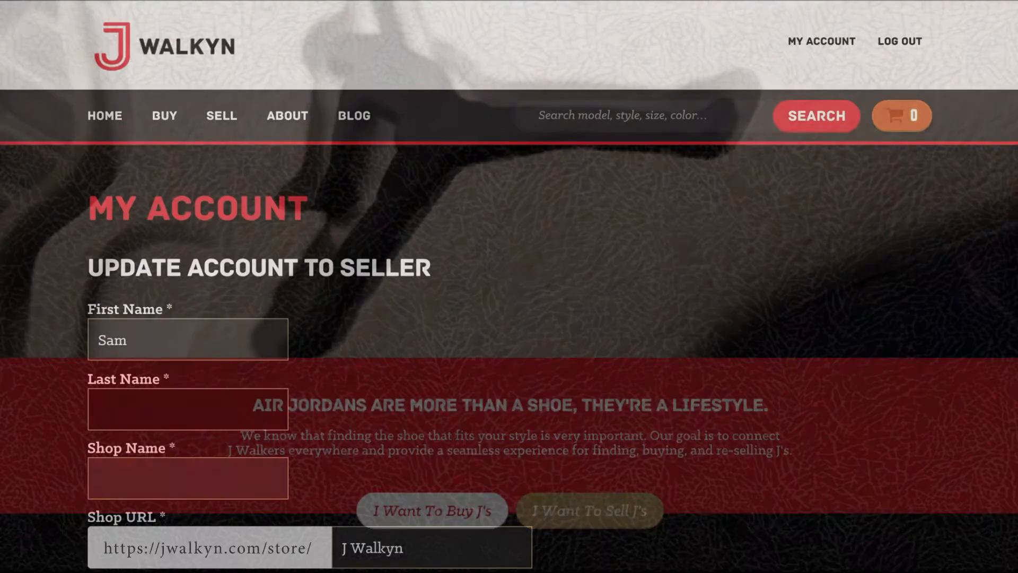
Enter the seller's last name, shop name 'J Walkyn' with URL j-walkyn, and the PayPal e-mail.
text(Robinson)
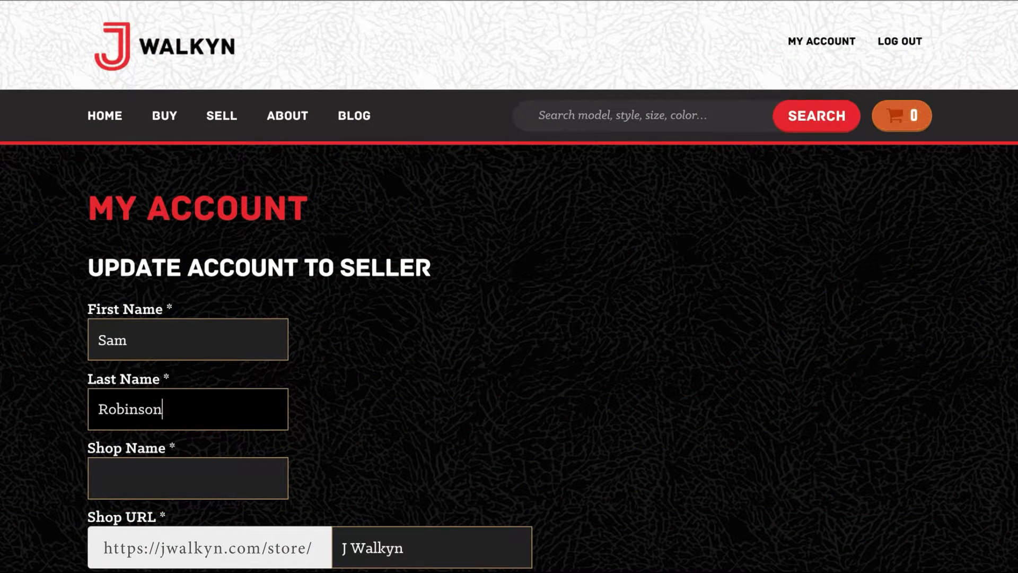
key(Tab)
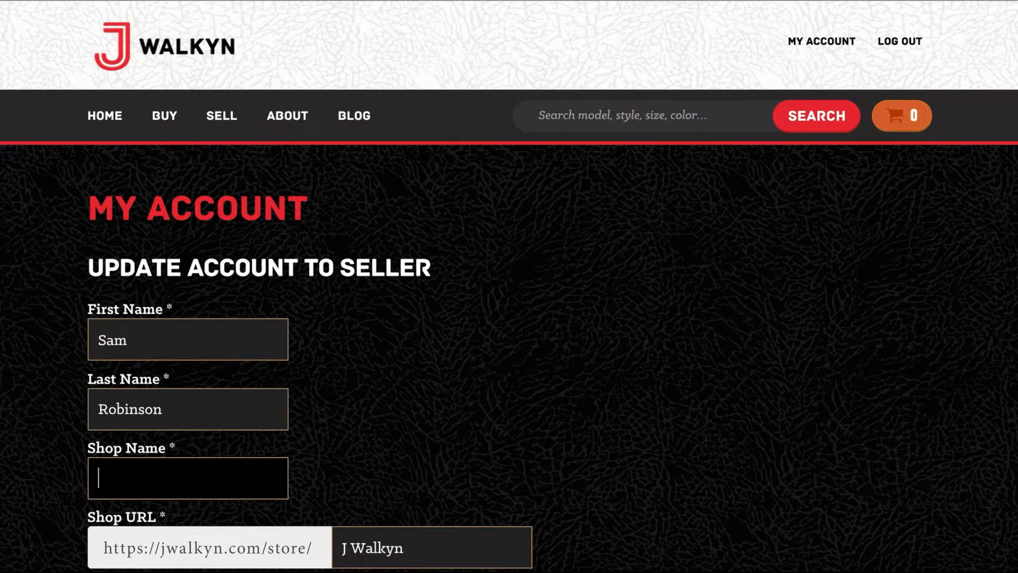
text(J Walkyn)
key(Tab)
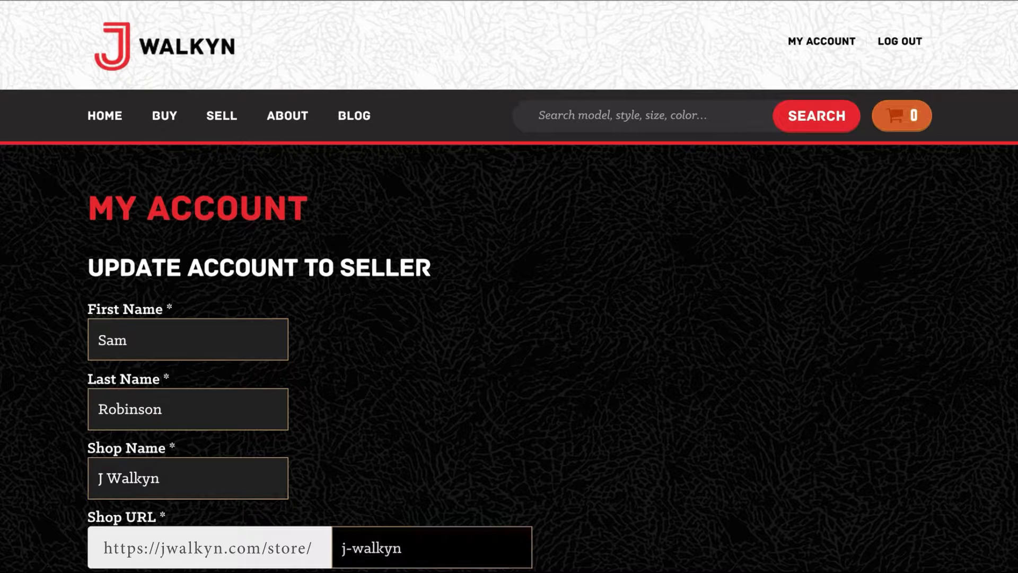
scroll(509, 286, down, 5)
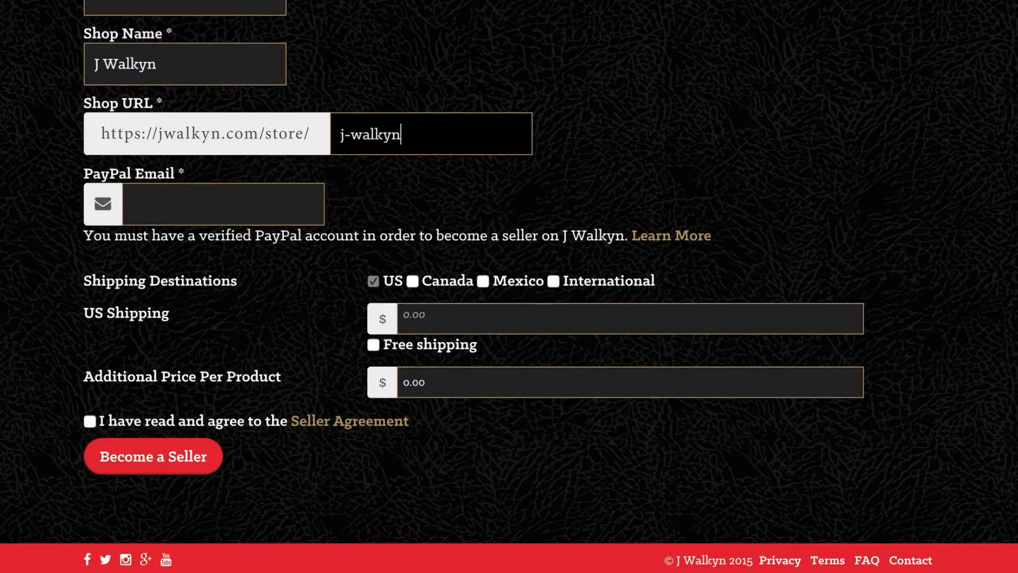
key(Tab)
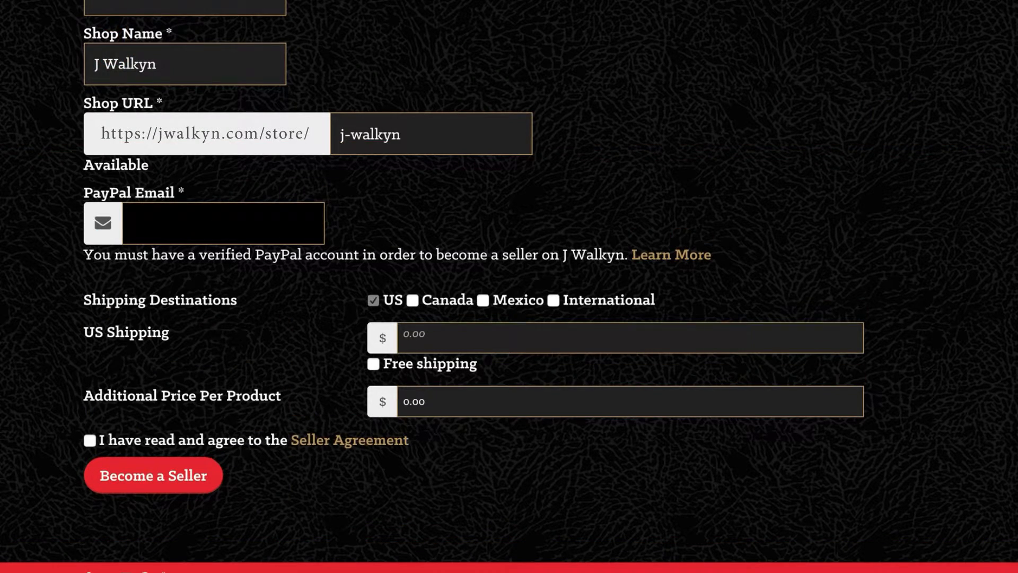
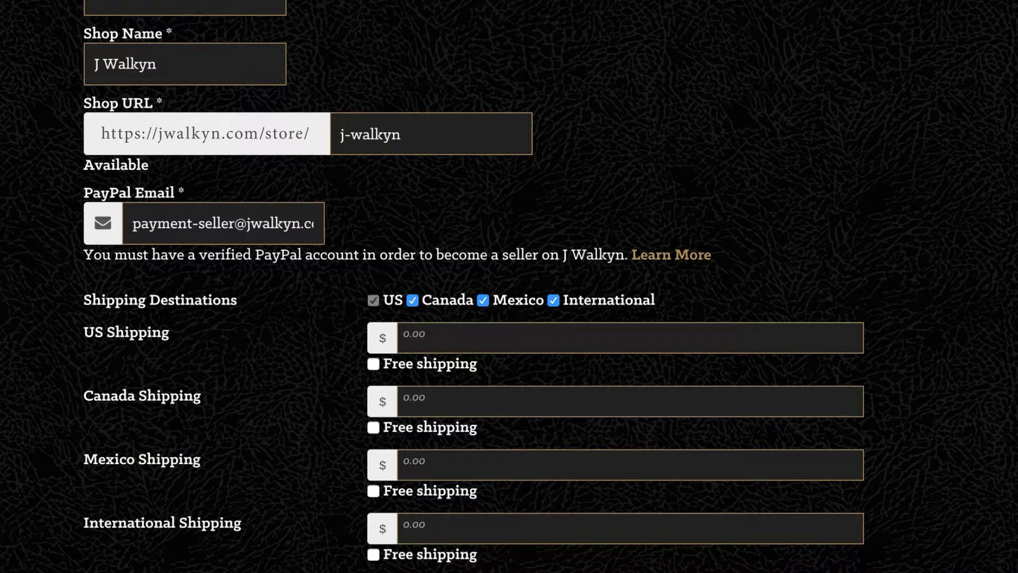
Enter shipping rates of $15 US, $20 Canada, $30 Mexico, $40 International, plus $3 per extra product.
click(413, 338)
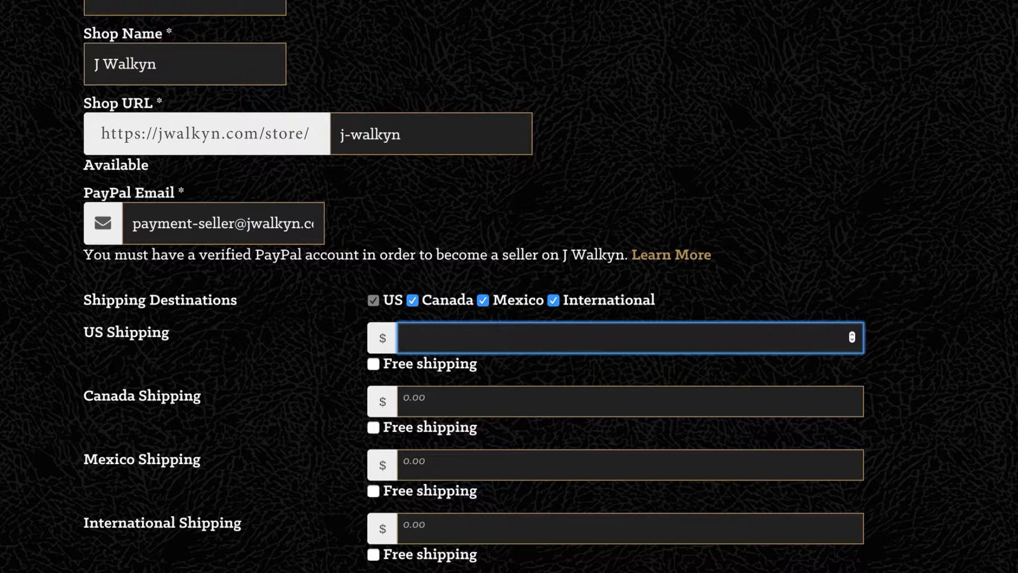
text(15)
key(Tab)
key(Tab)
text(20)
key(Tab)
key(Tab)
text(30)
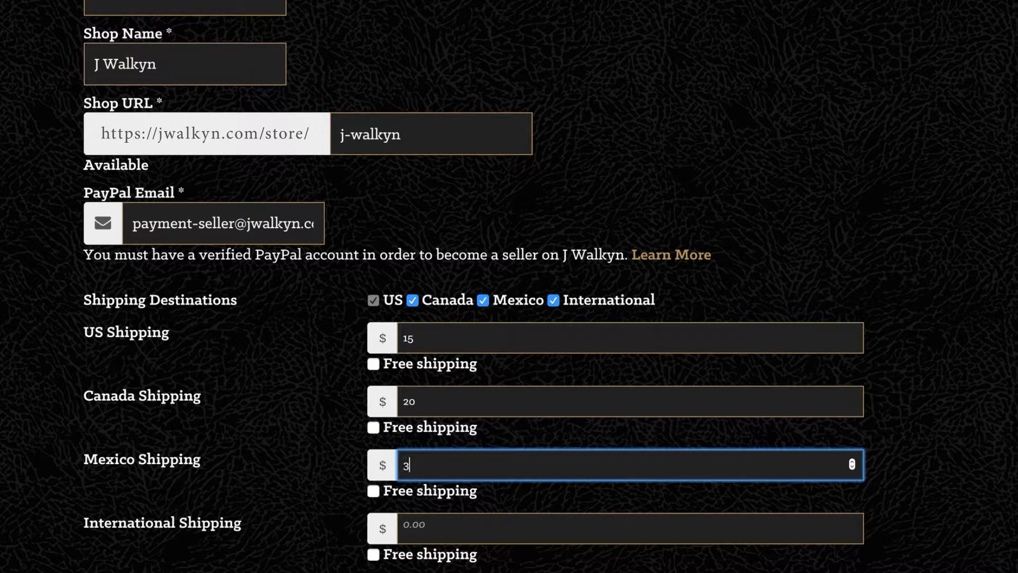
key(Tab)
key(Tab)
text(40)
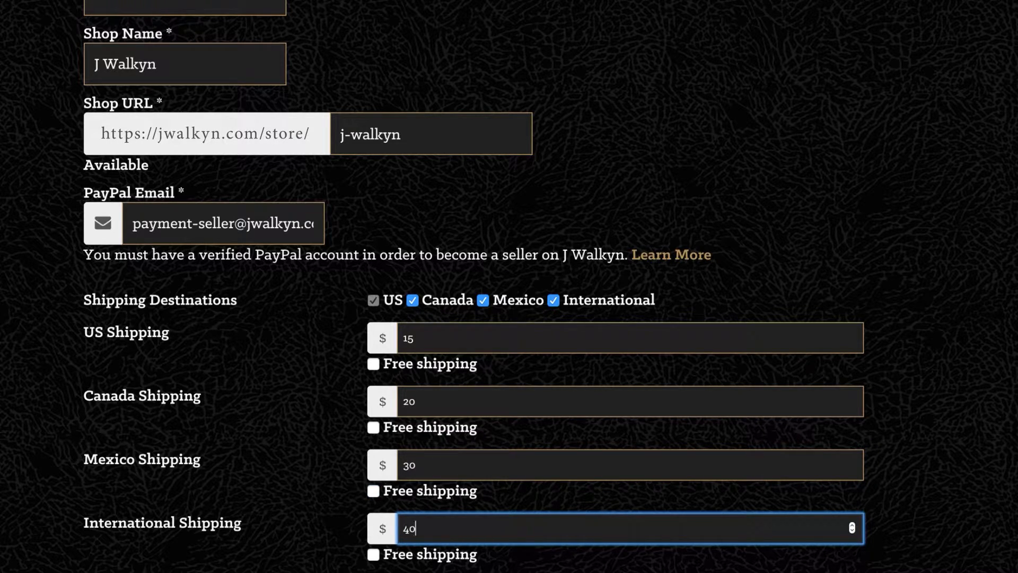
key(Tab)
key(Tab)
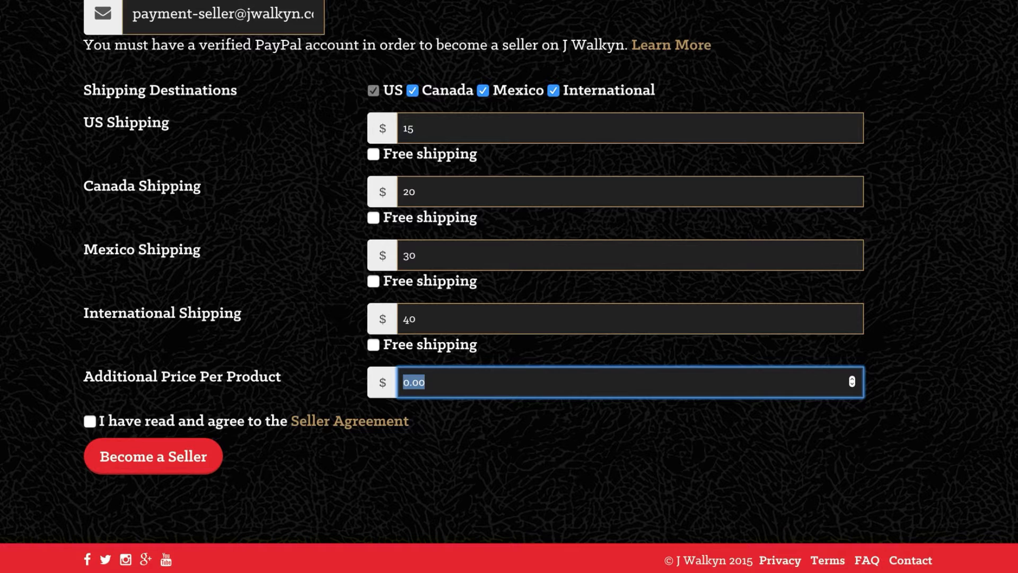
text(3)
Accept the seller agreement, become a seller, and enter 'j-walkyn' as the store name.
click(90, 421)
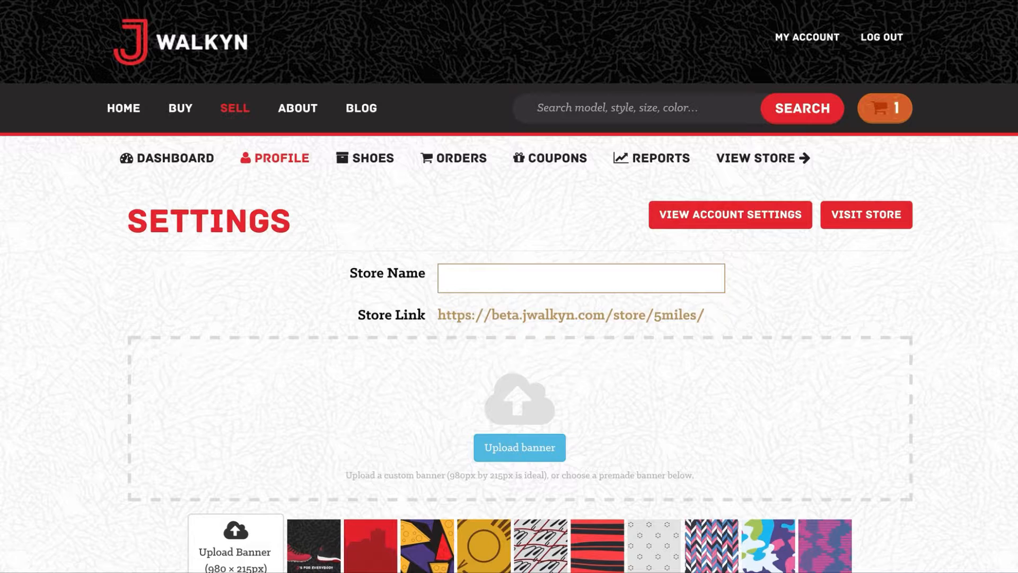
text(j-walkyn.com)
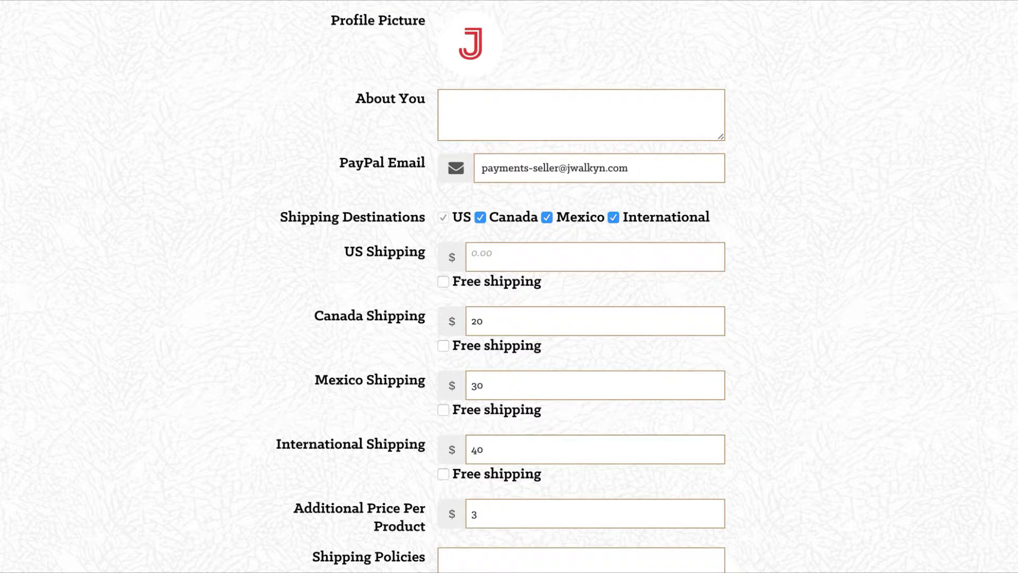
Write the About You text 'Selling authentic J's for 10 years', a two-business-day shipping policy and 14-day refunds.
text(Selling authentic J's fo)
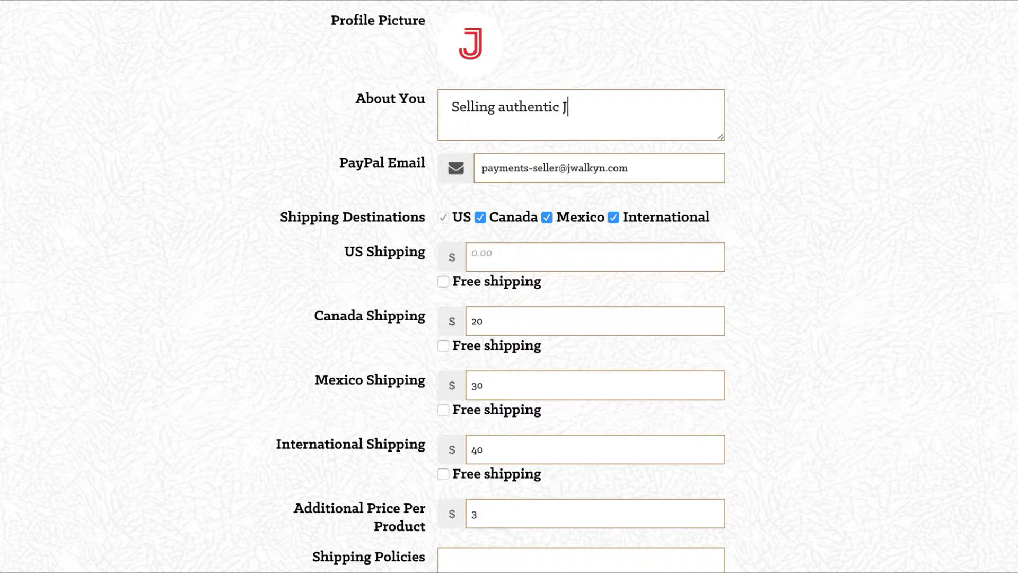
text(r 10 years)
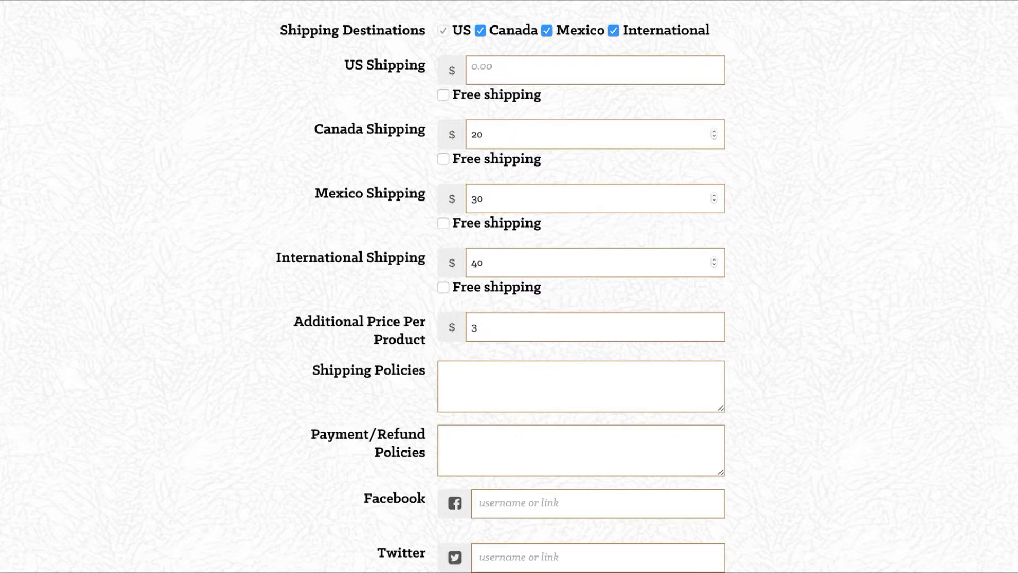
text(Shoes will be shipped)
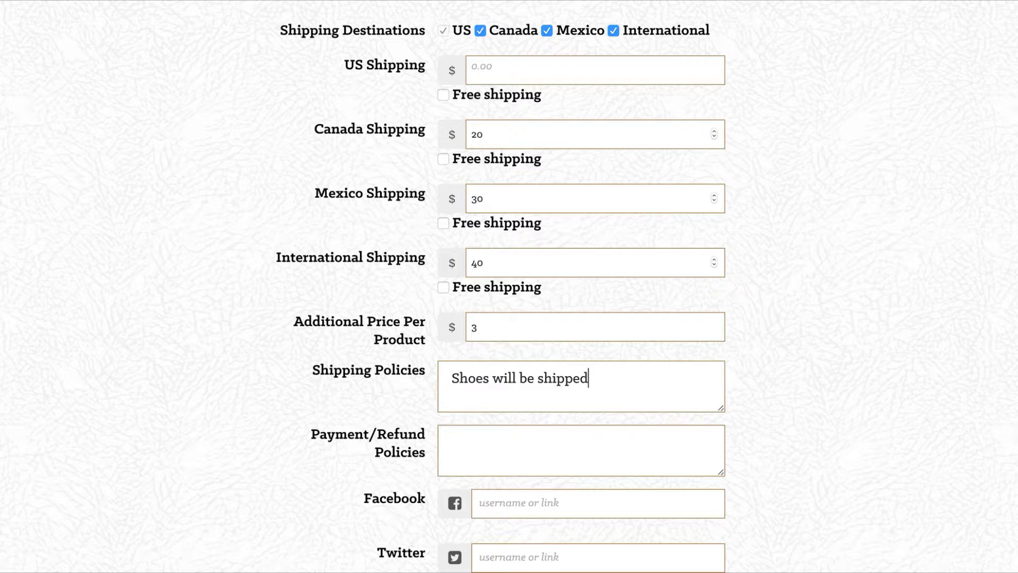
text( two business )
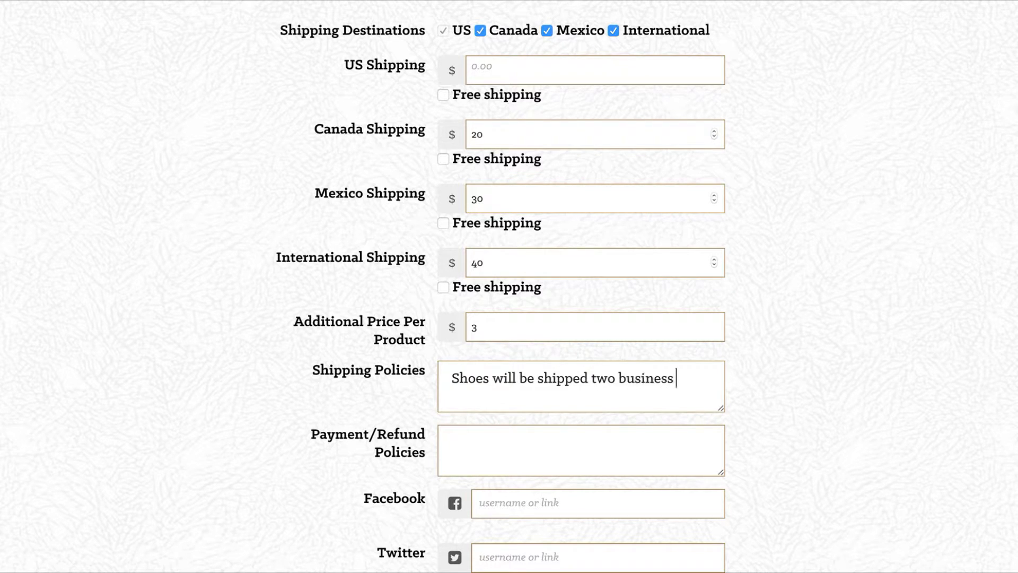
text(days after ord)
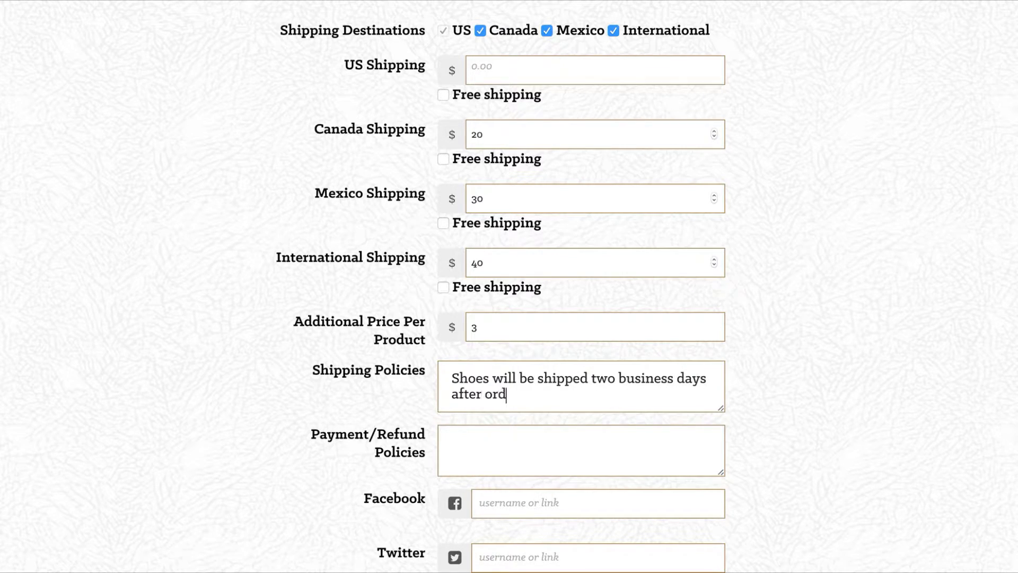
text(er is received)
key(Tab)
text(Refunds eligib)
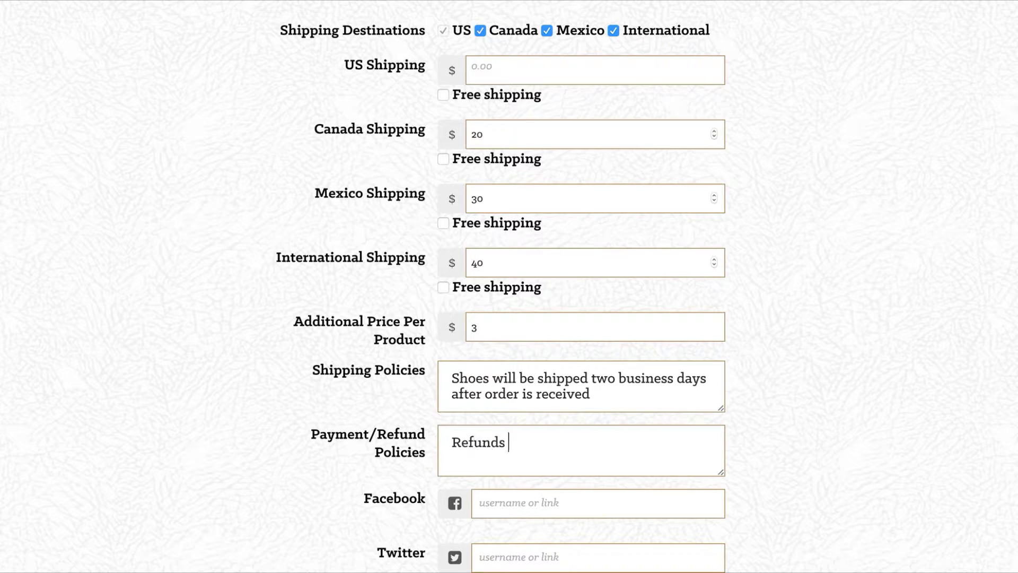
text(le within 14 days)
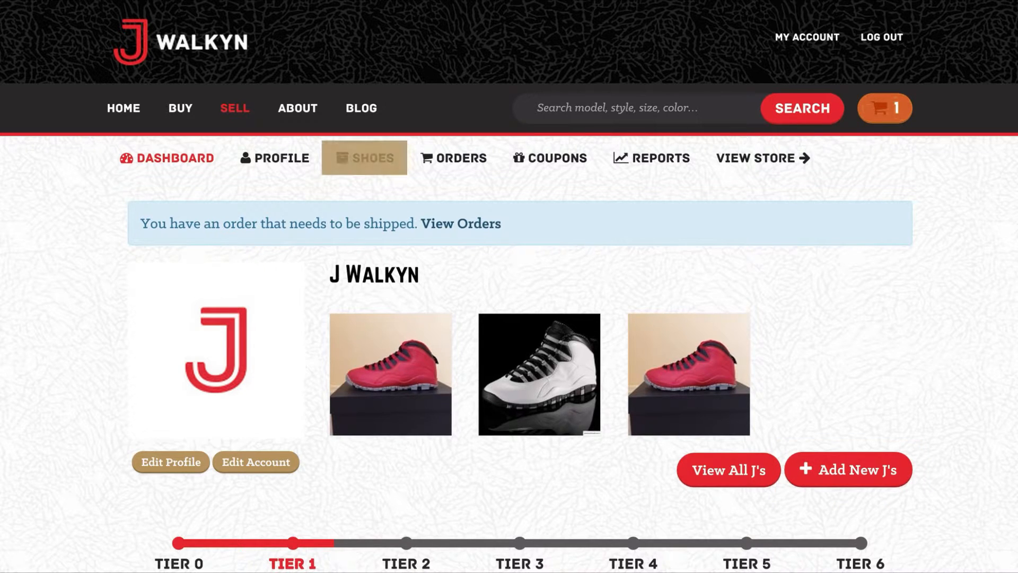
Scroll through the seller dashboard's sales overview and reviews.
scroll(509, 286, down, 4)
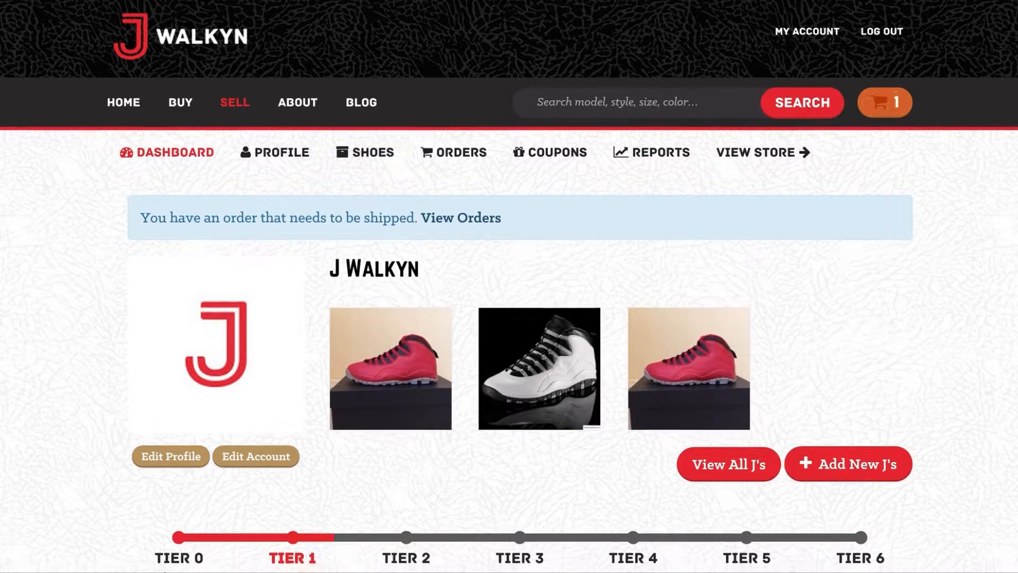
scroll(509, 287, down, 1)
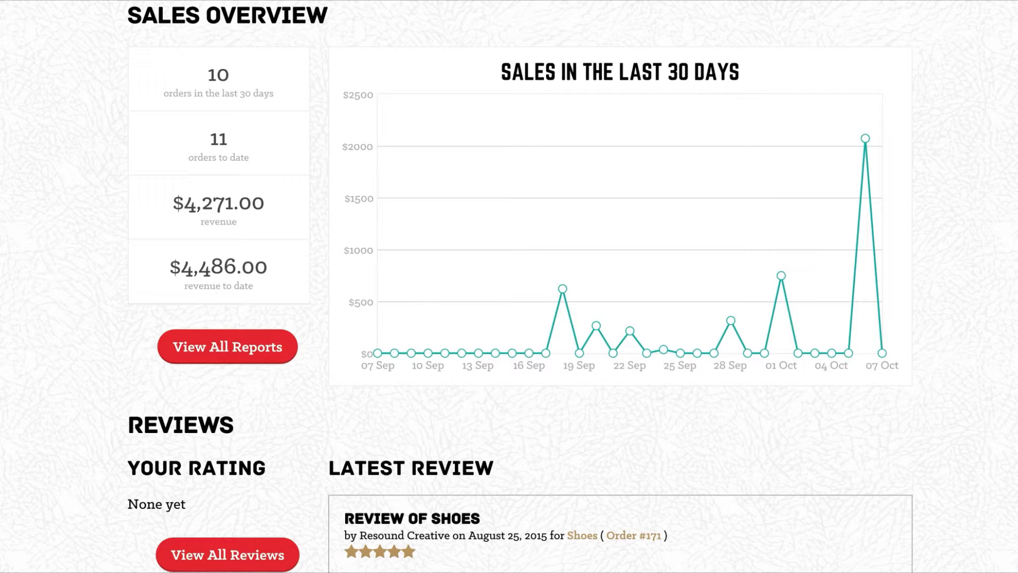
scroll(509, 287, down, 5)
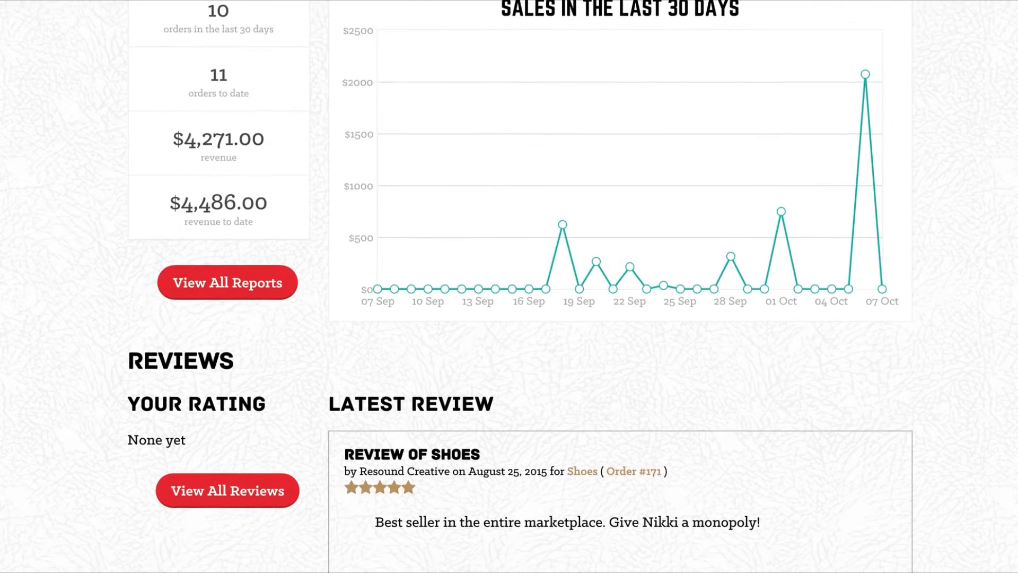
scroll(509, 287, down, 2)
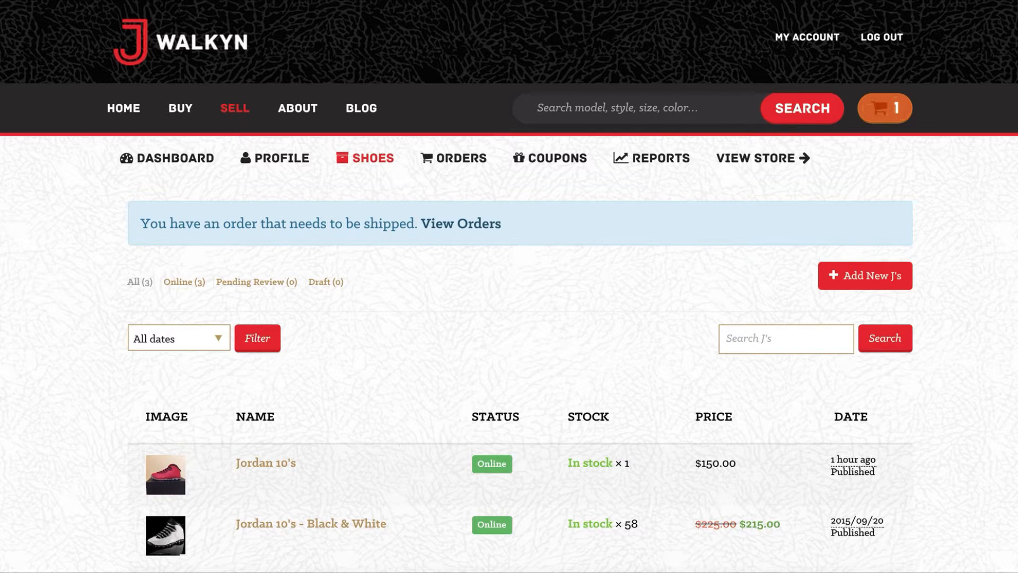
Start a new shoe listing named 'Jordan 10 - Bulls over Broadway'.
click(864, 275)
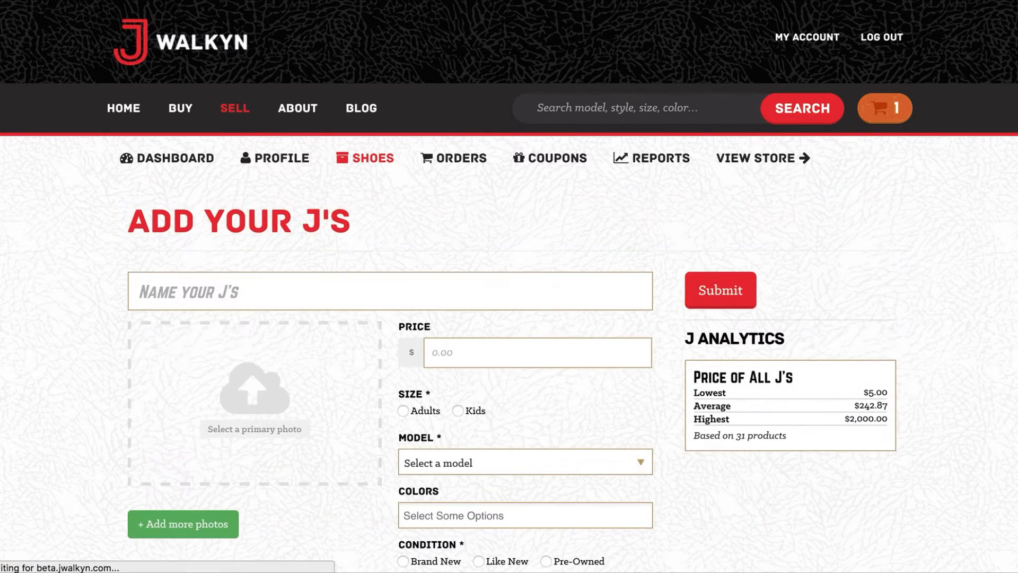
click(389, 291)
text(Jord)
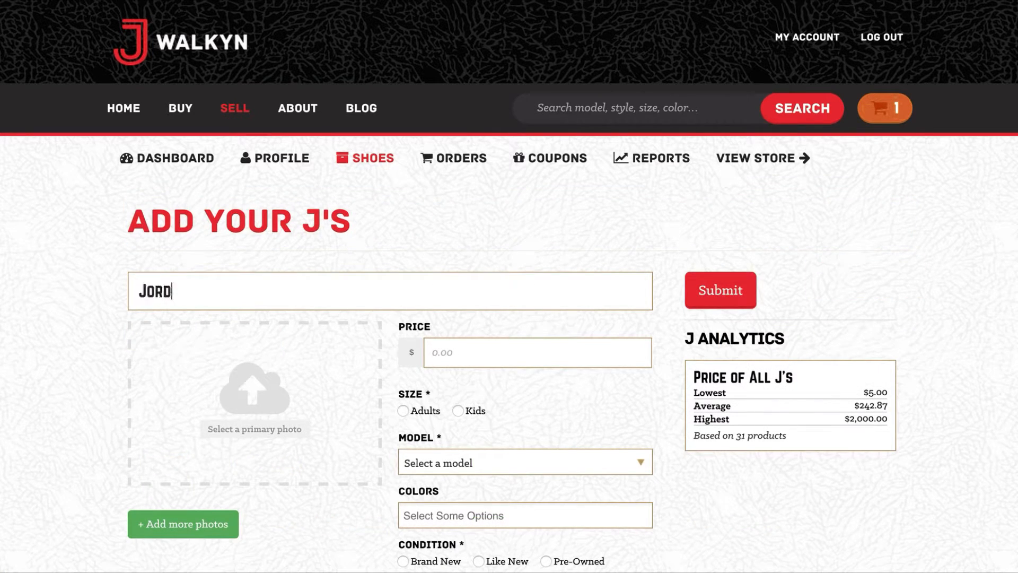
text(an 10 - Bulls over Broad)
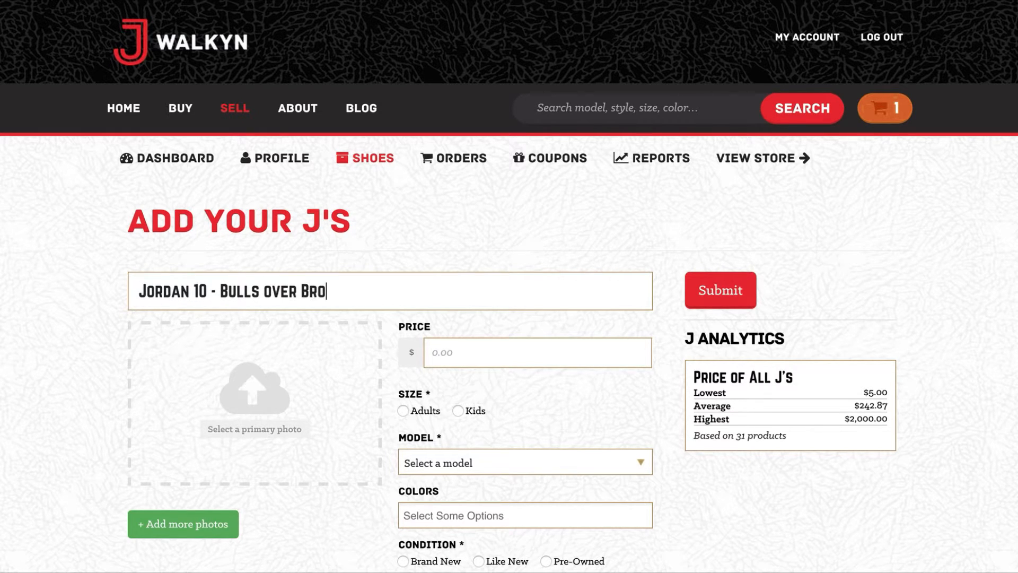
text(way)
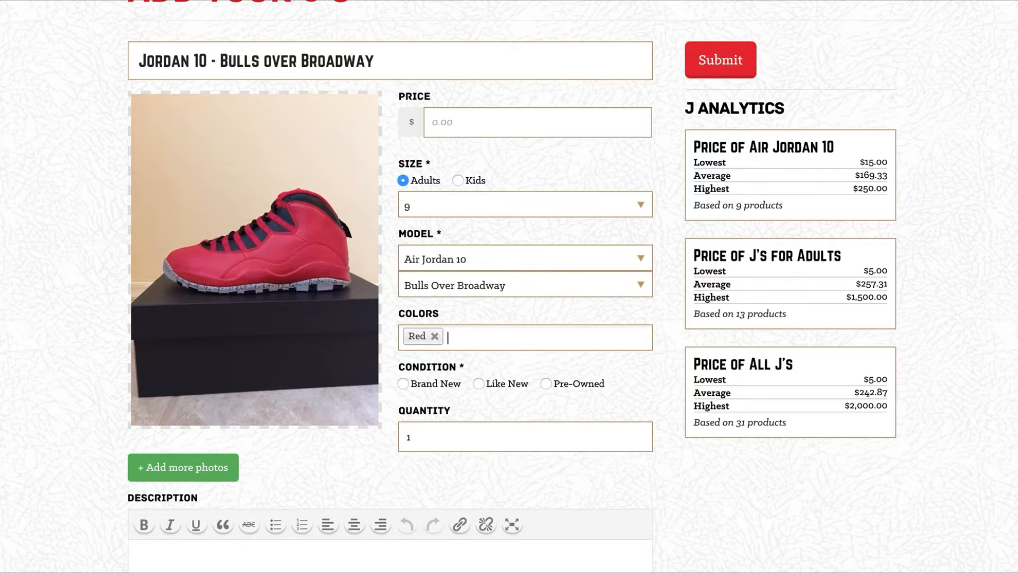
Add Black as a colour, describe original packaging with store receipt, and publish the listing.
text(black)
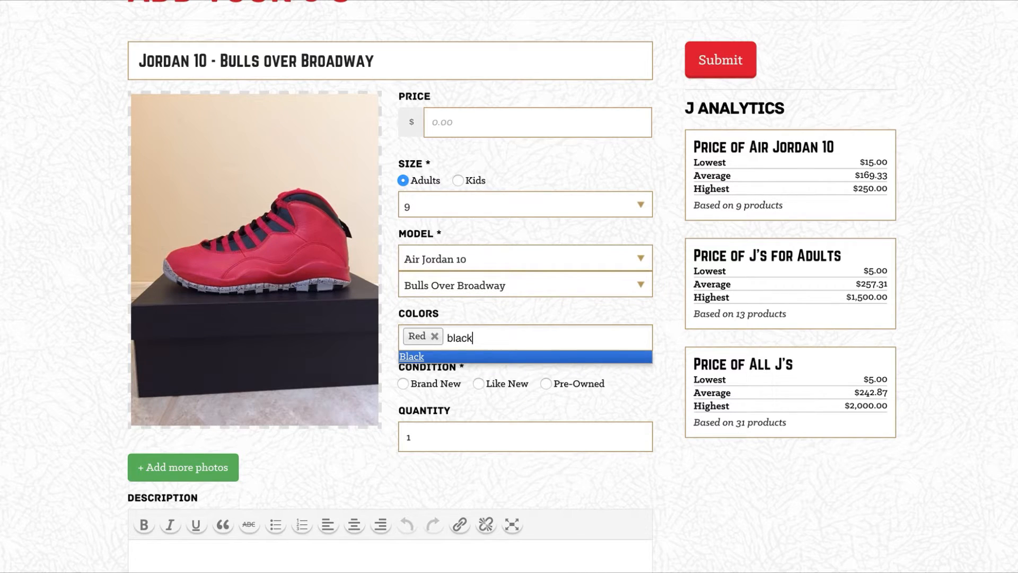
key(Return)
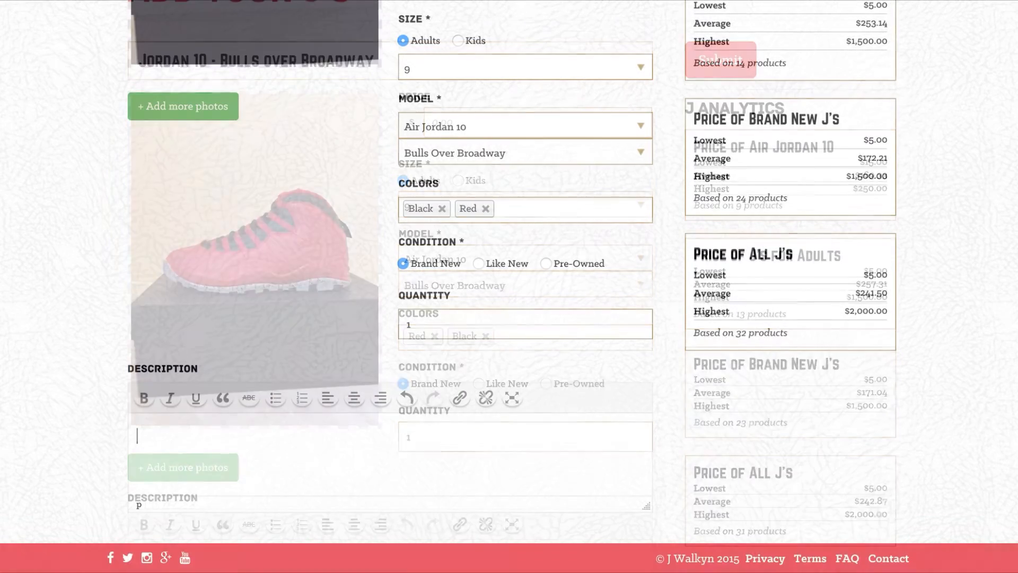
text(Shoes )
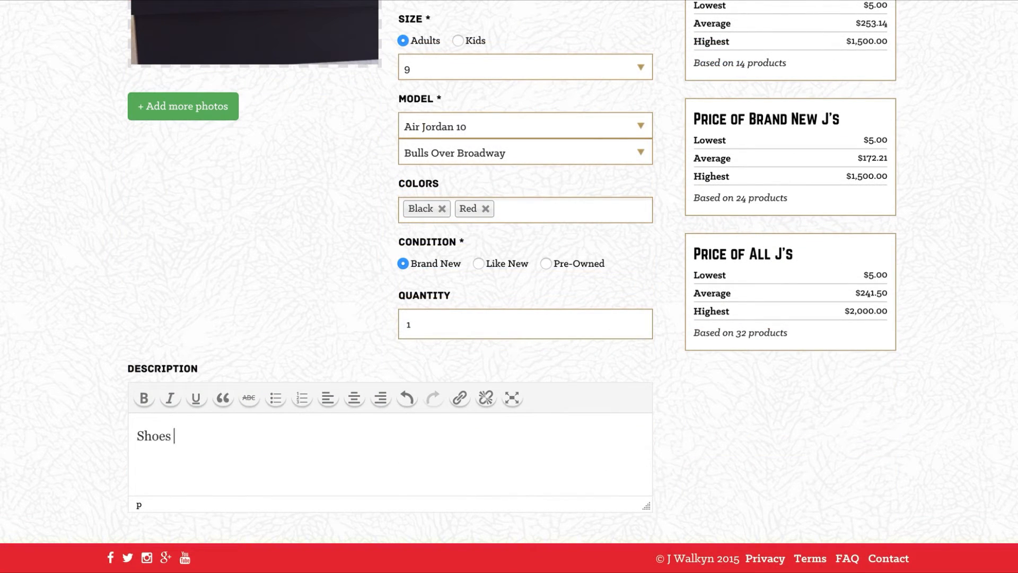
text(come in origina)
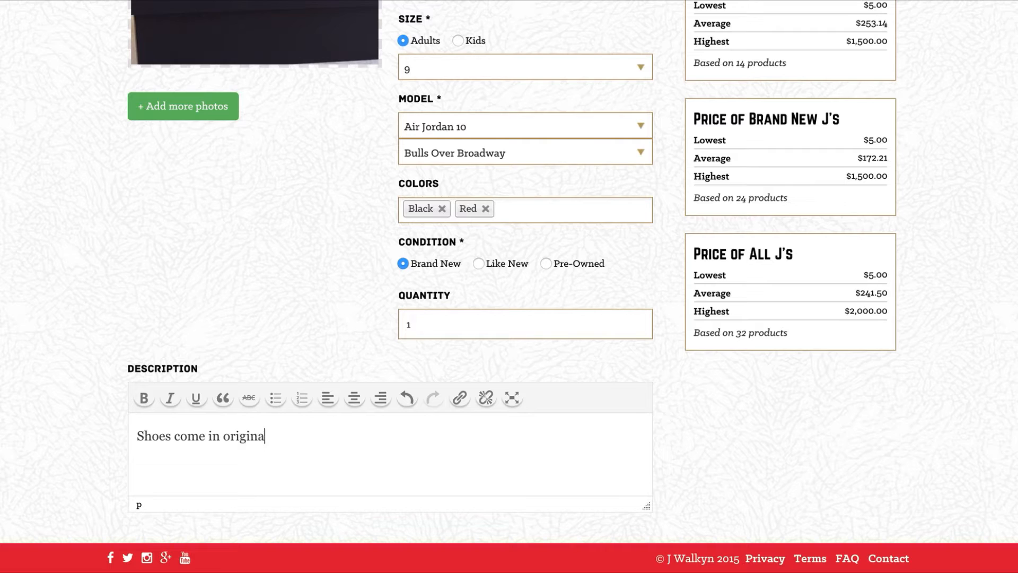
text(l packaging with )
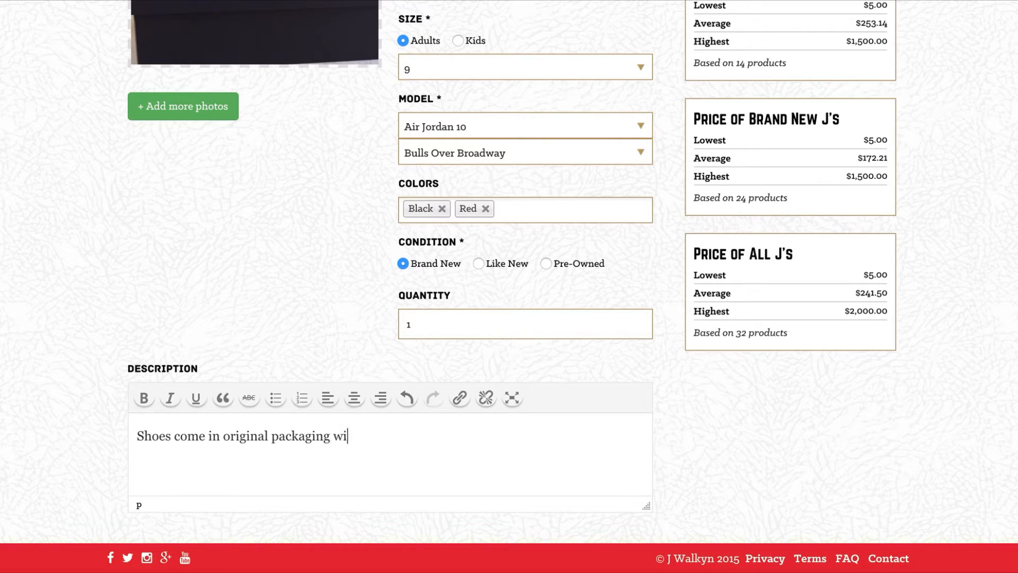
text(store receipt)
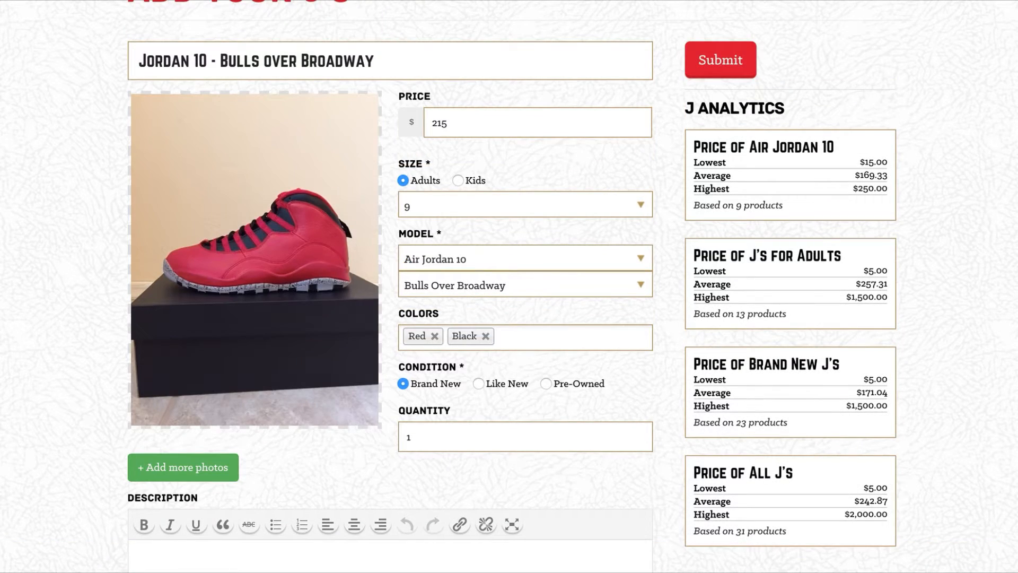
click(721, 60)
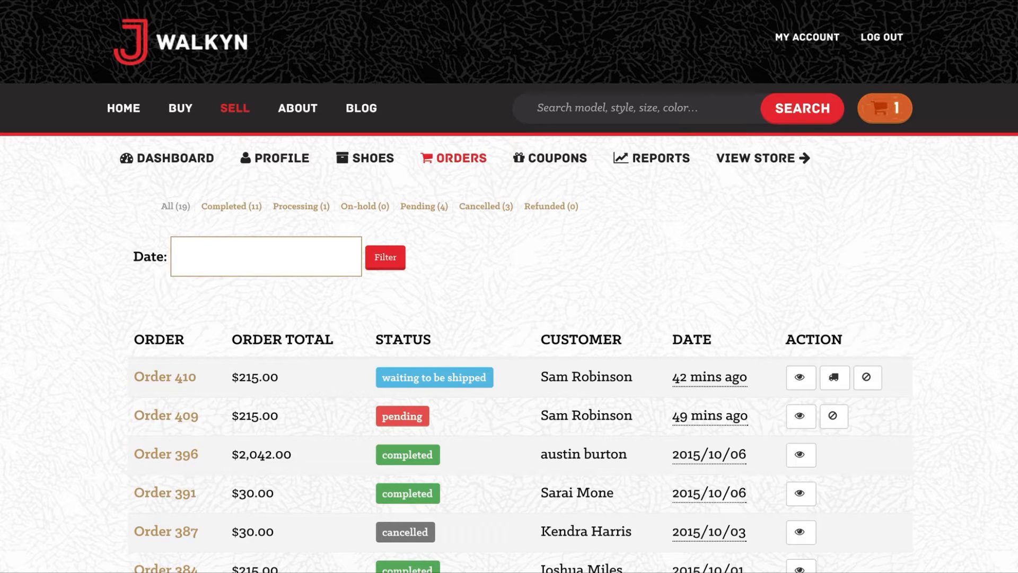
Scroll the Orders list to find the Bulls over Broadway order awaiting shipment.
scroll(509, 287, down, 5)
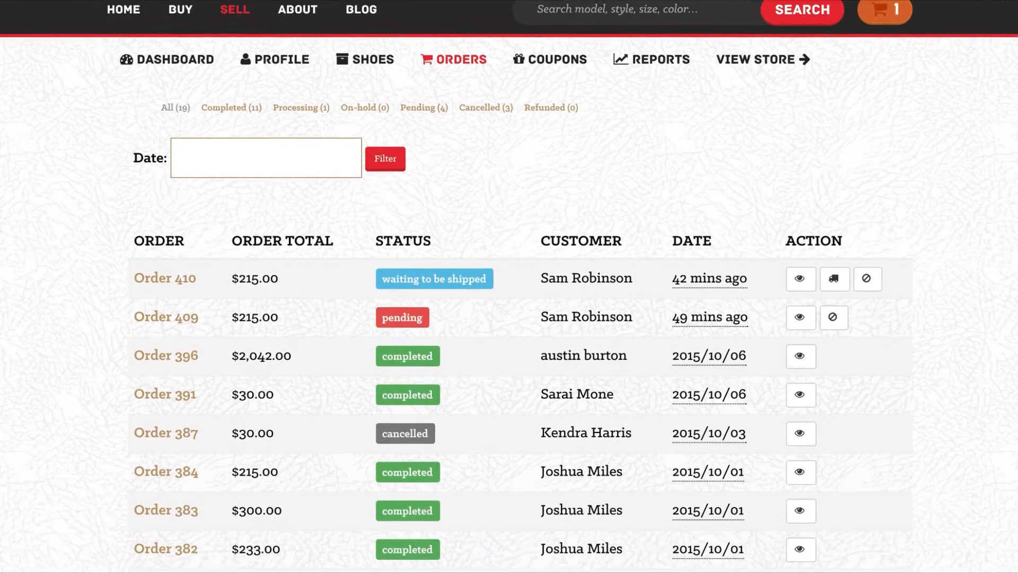
scroll(509, 286, down, 2)
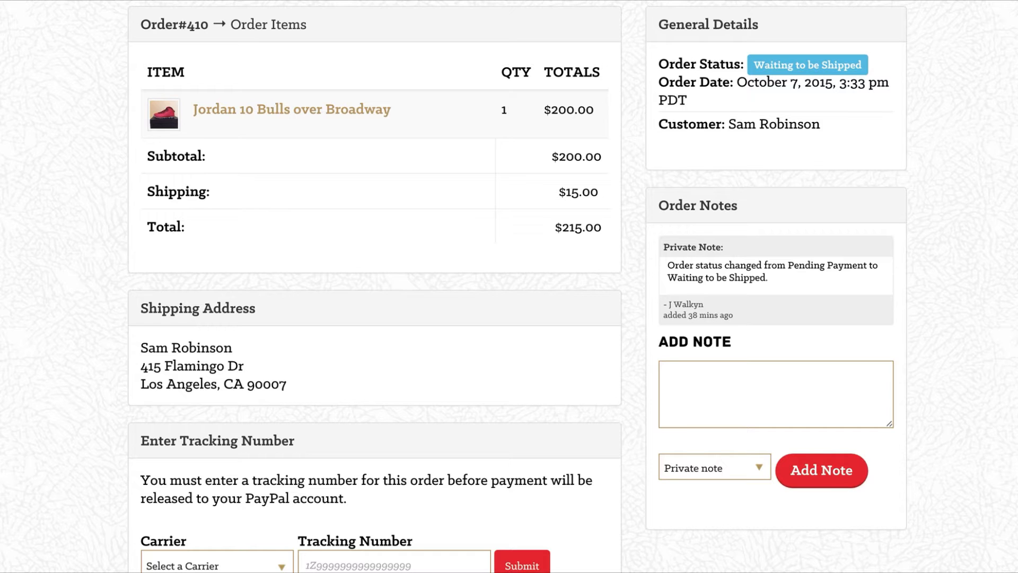
Enter the order's Fedex tracking number and type the note 'Thanks for using Jwalkyn.co'.
scroll(509, 286, down, 3)
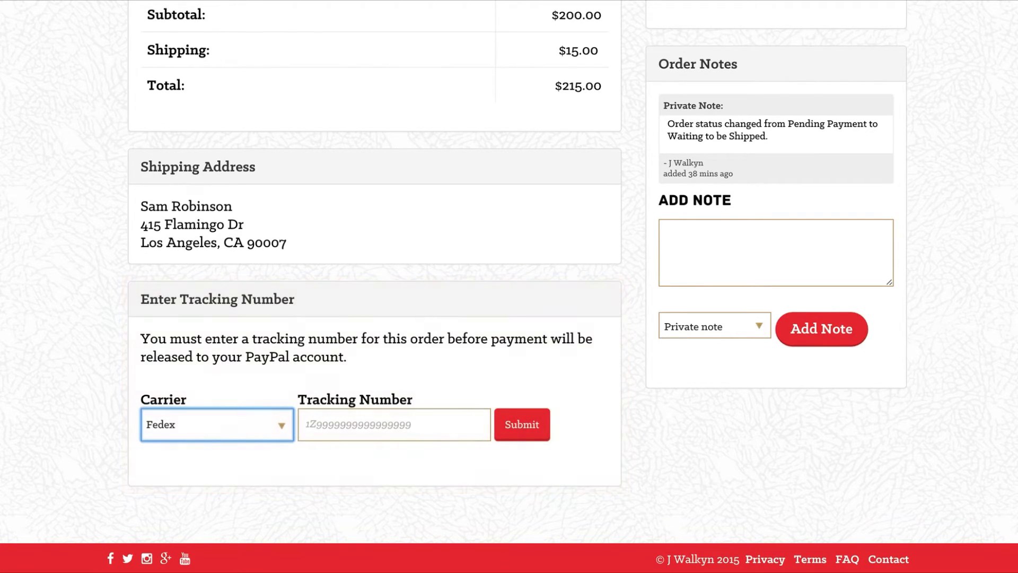
click(394, 425)
text(9999 9999)
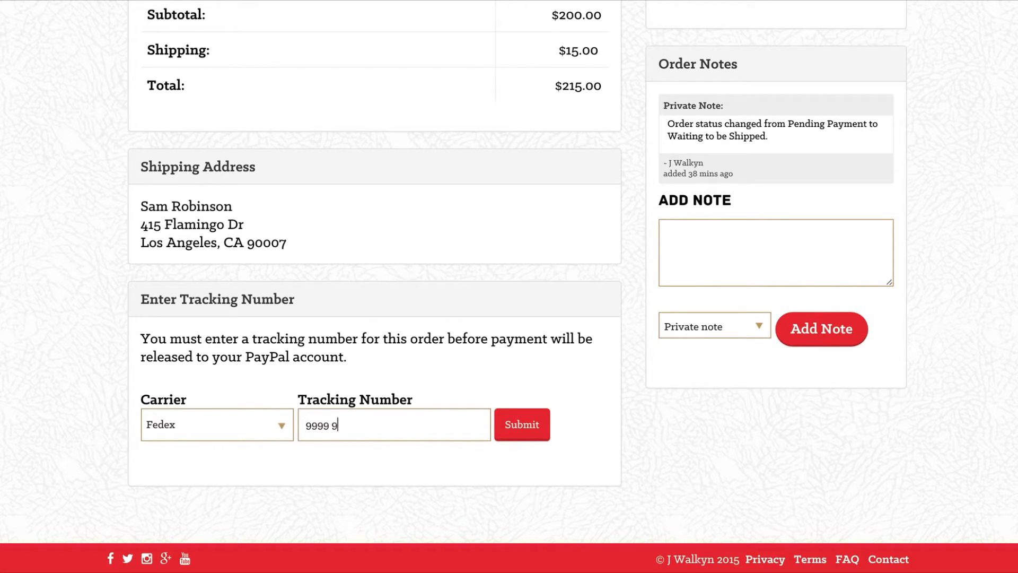
text( 99)
text(9999)
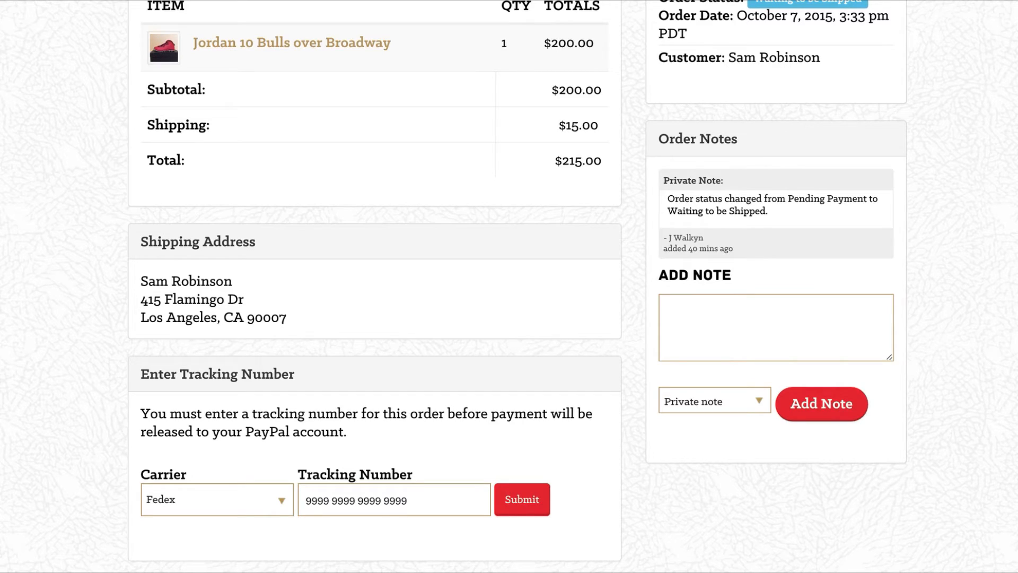
text(Thanks for using Jwalkyn)
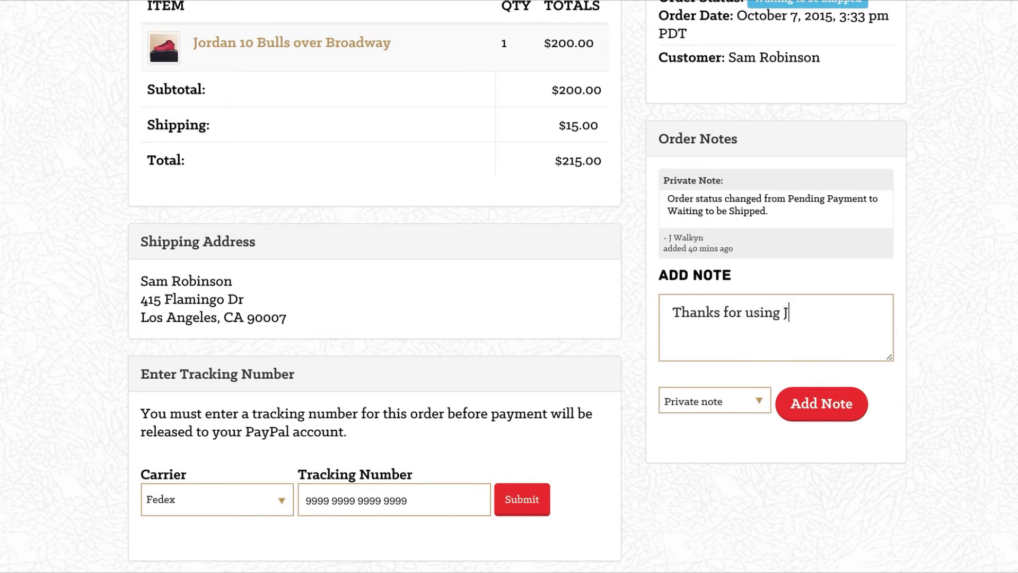
text(.co)
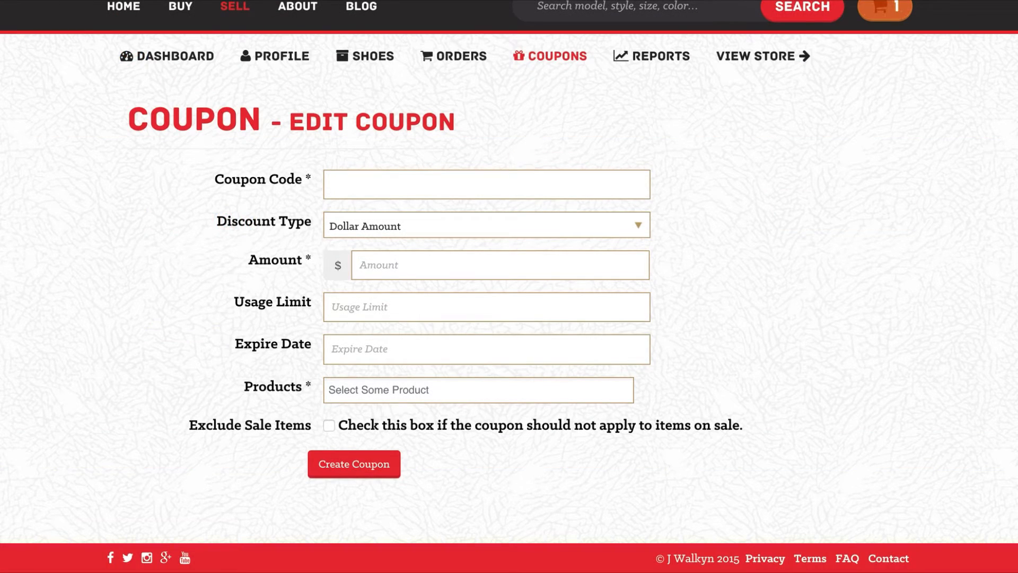
Fill in coupon 'jwalkynforever': 5% off, 10 uses, expiring 2015-10-10, excluding sale items.
text(jwalkynforever)
key(Tab)
key(Down)
key(Tab)
text(5)
key(Tab)
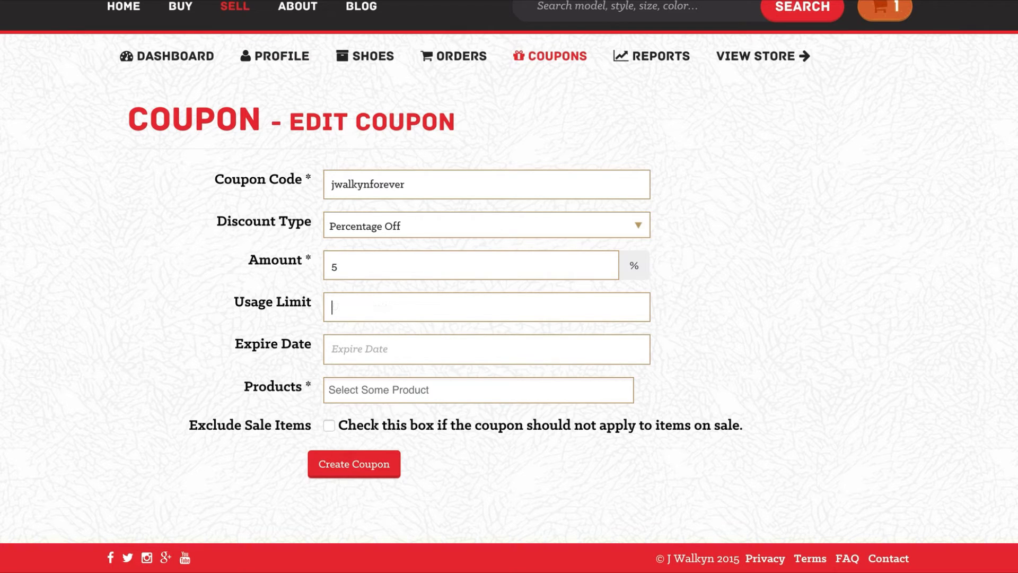
text(10)
key(Tab)
click(488, 458)
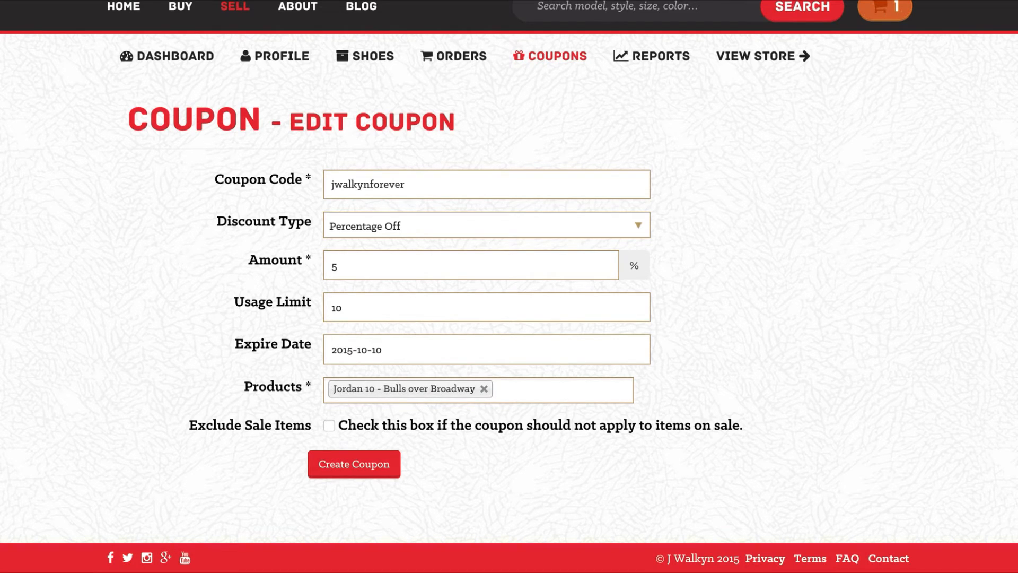
click(329, 425)
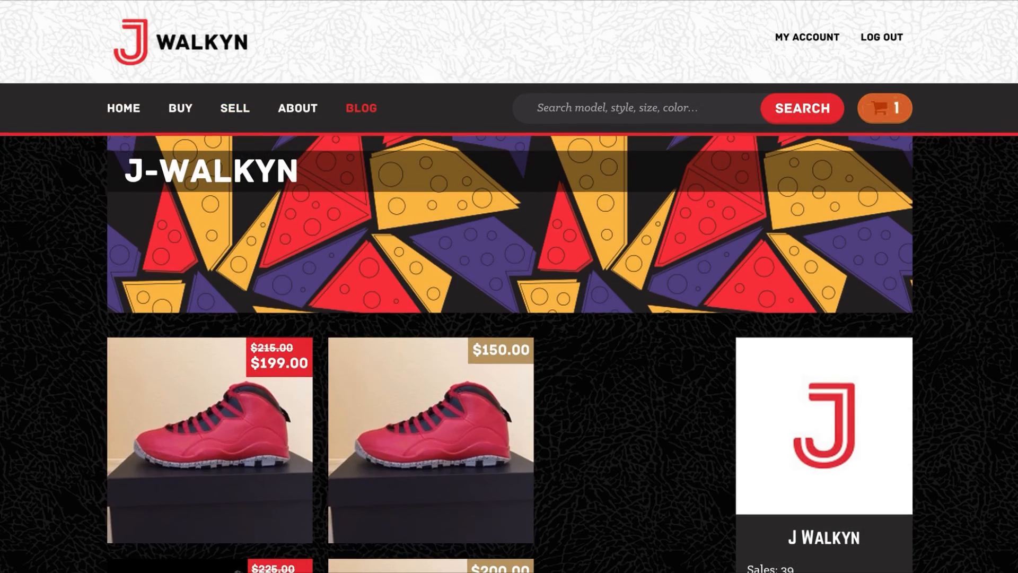
Scroll down the j-walkyn storefront to see the $199 (was $215) and $150 sneaker listings.
scroll(509, 286, down, 10)
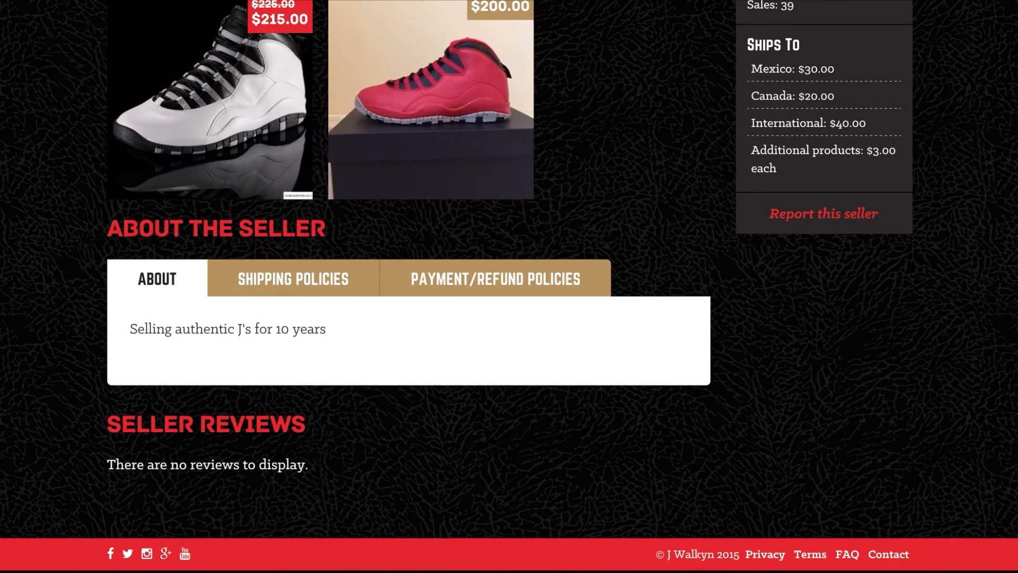